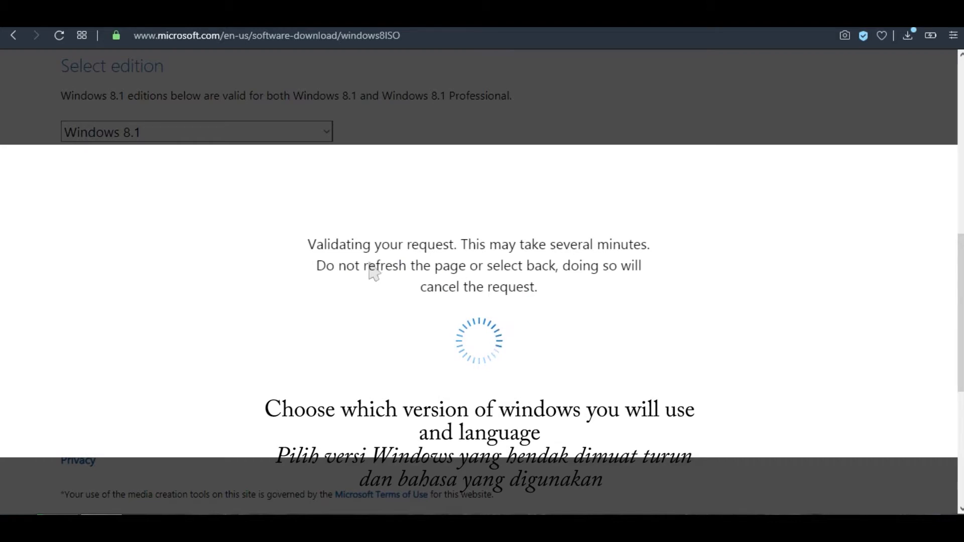
Review the Windows 8.1 English 64-bit and 32-bit downloads and check the destination PC's system type in its system properties.
scroll(374, 281, "up", 3)
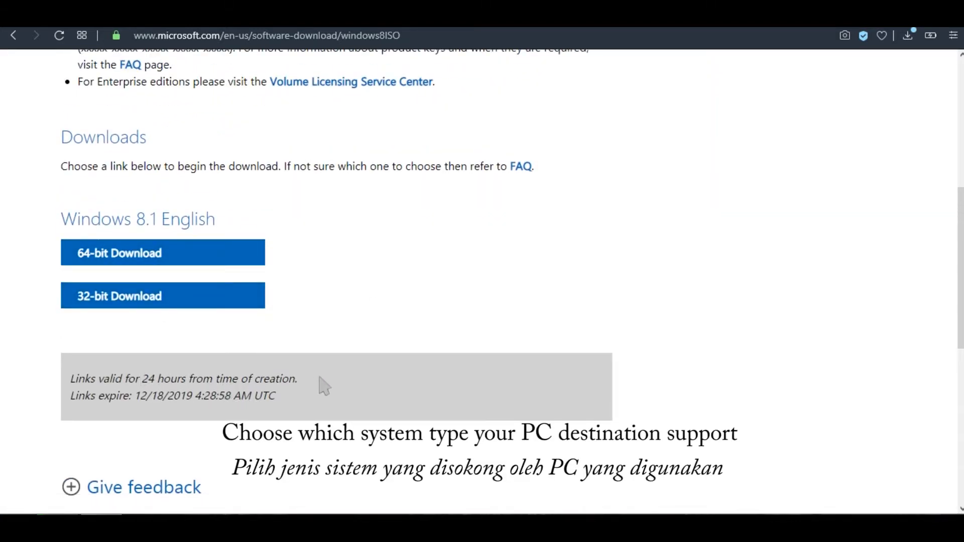
scroll(321, 384, "up", 4)
scroll(451, 393, "down", 3)
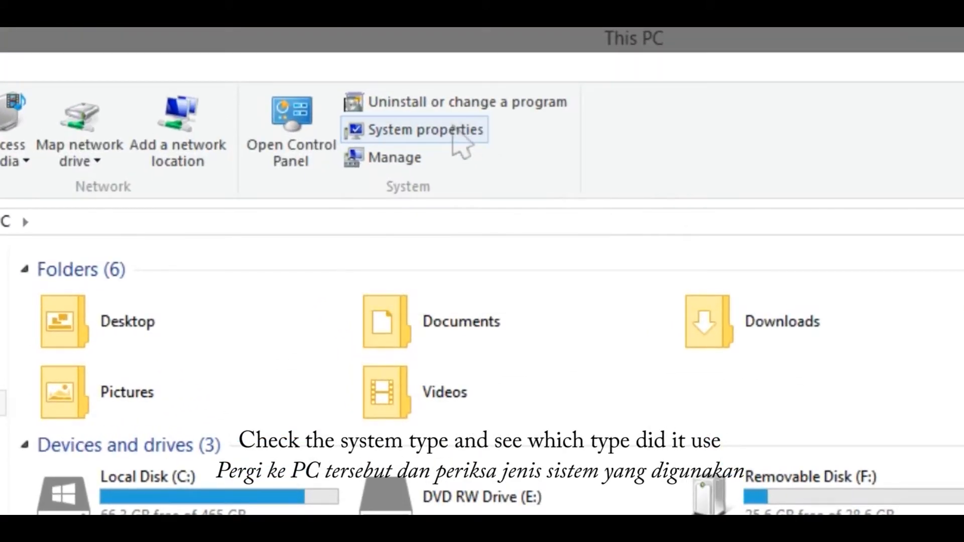
left_click(453, 132)
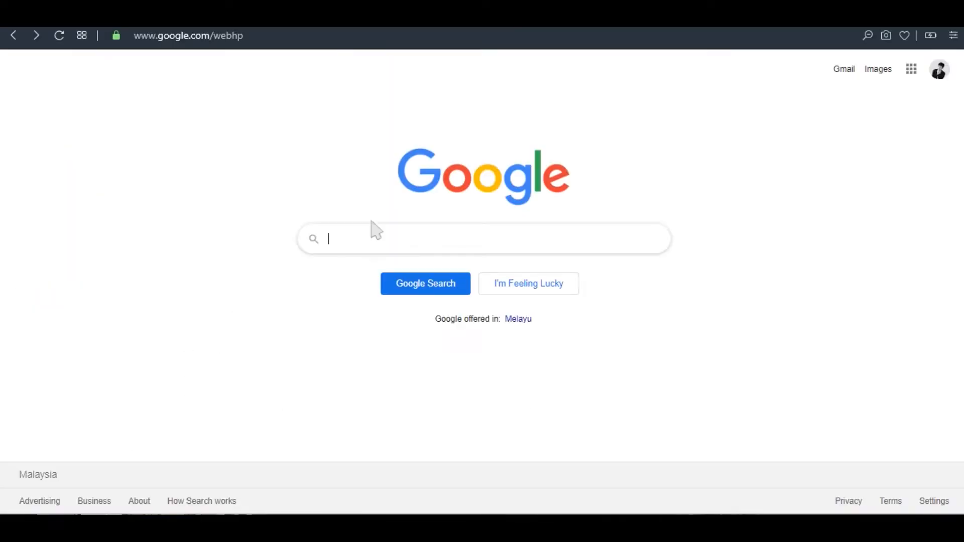
Search Google for "windows 7 dvd to usb" and open Microsoft's Windows USB/DVD Download Tool result.
type("windows 7 dvd to usb")
key("Return")
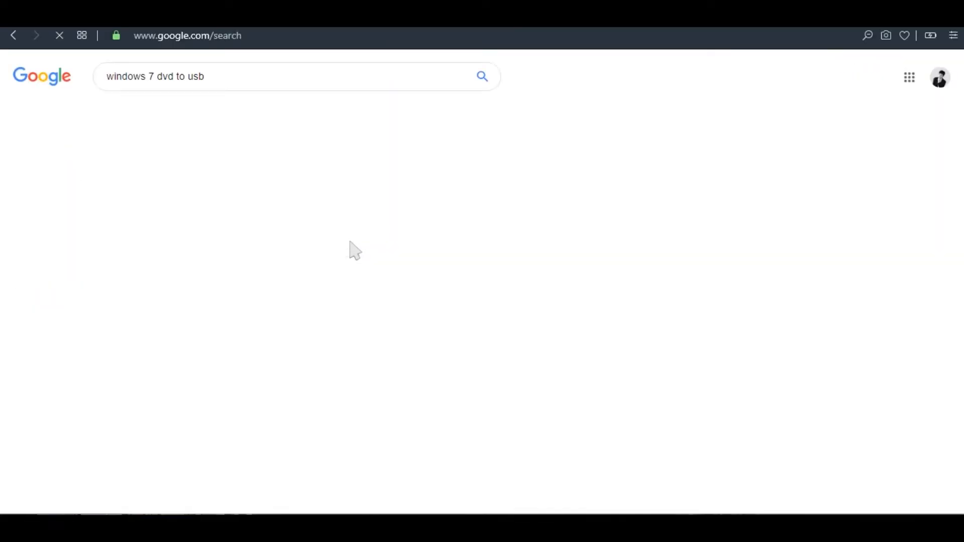
scroll(244, 299, "down", 3)
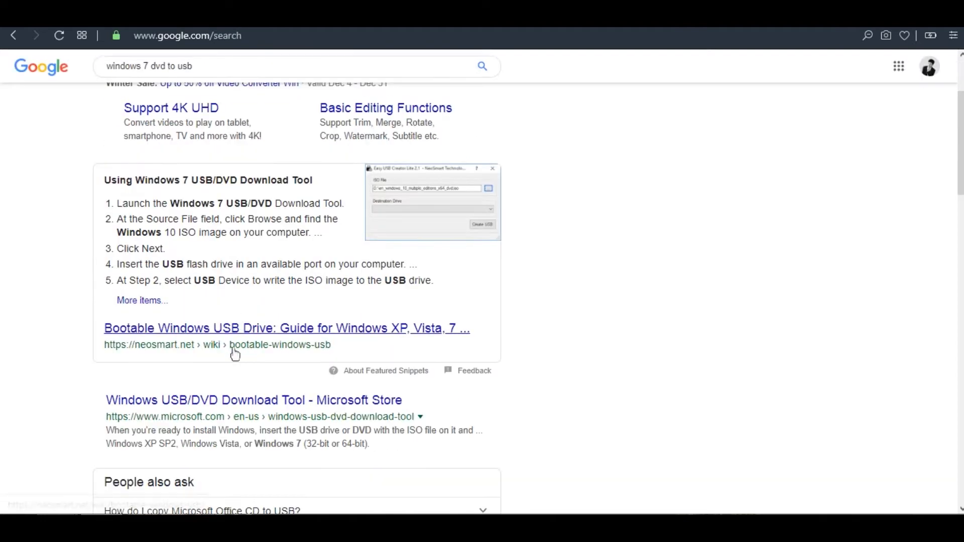
left_click(181, 401)
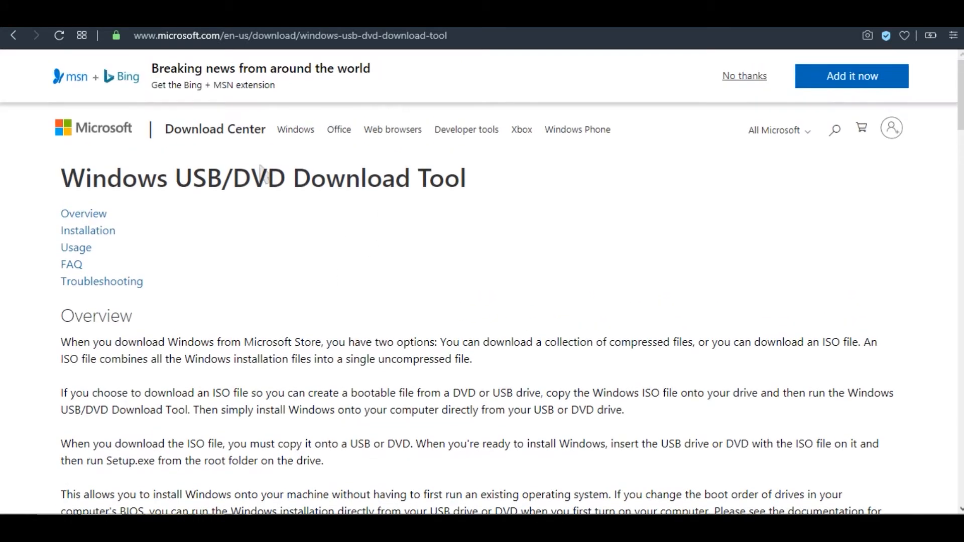
Follow the Windows USB/DVD Download Tool link in the Installation section through to its Microsoft Download Center page.
scroll(445, 250, "down", 10)
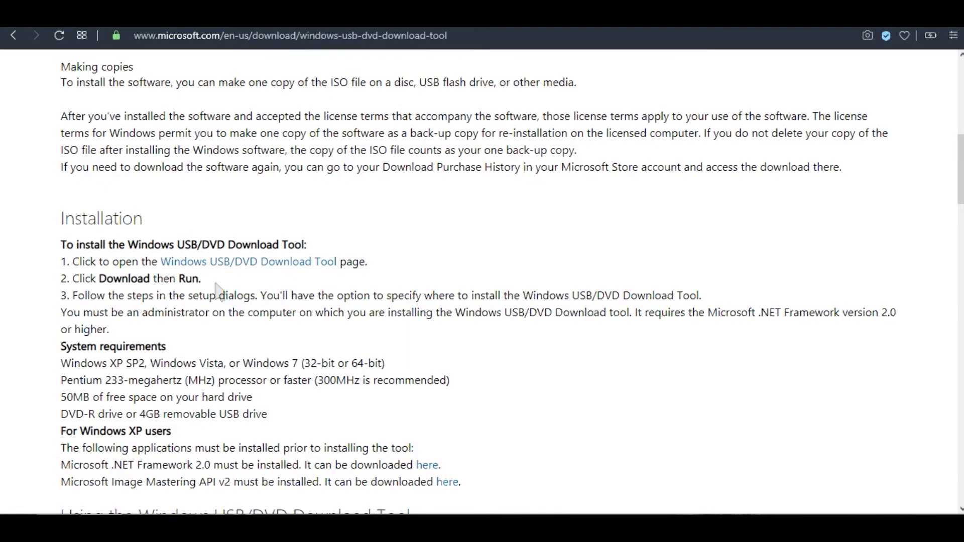
scroll(279, 267, "down", 15)
scroll(280, 266, "down", 12)
scroll(282, 270, "up", 20)
scroll(300, 271, "up", 15)
left_click(231, 404)
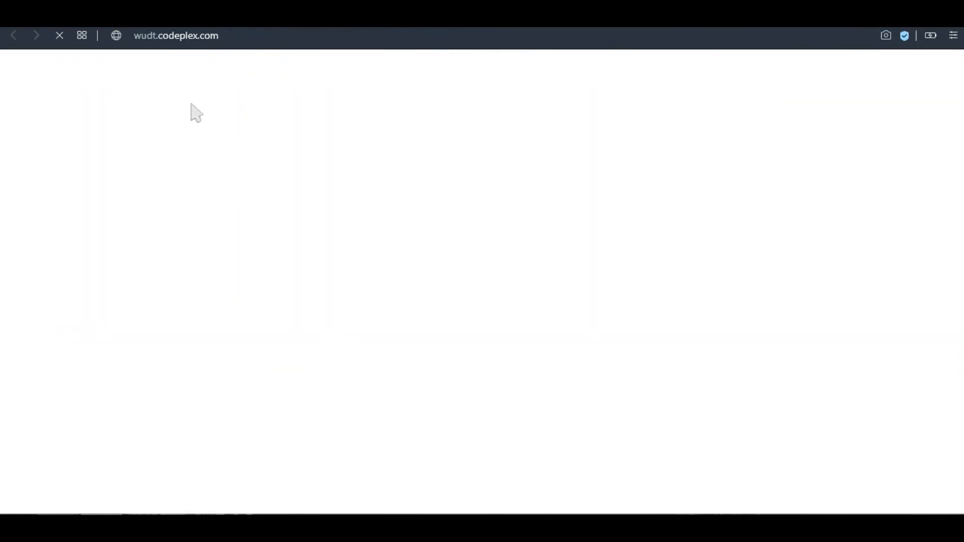
left_click(367, 164)
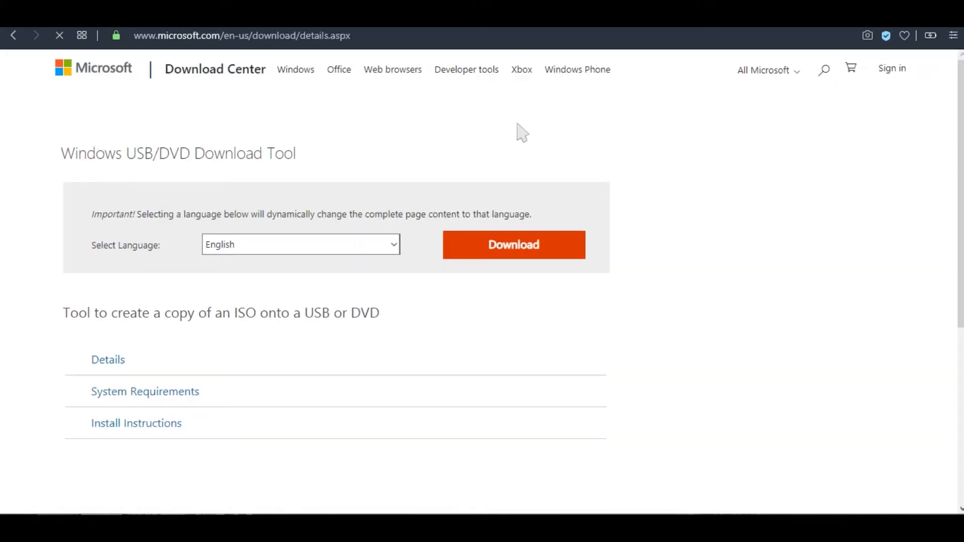
Keep English as the language and request the Windows USB/DVD Download Tool download.
scroll(465, 267, "down", 2)
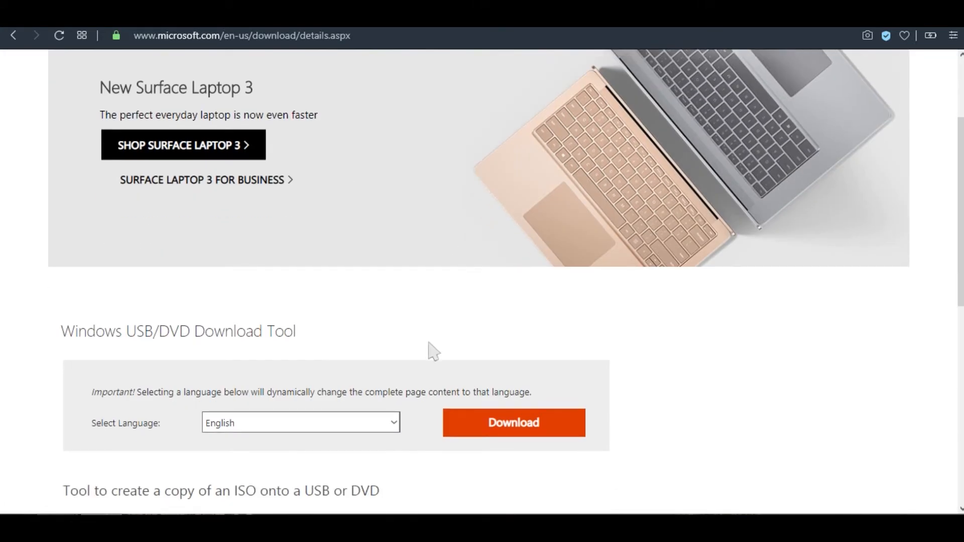
scroll(276, 355, "down", 3)
left_click(267, 281)
left_click(266, 281)
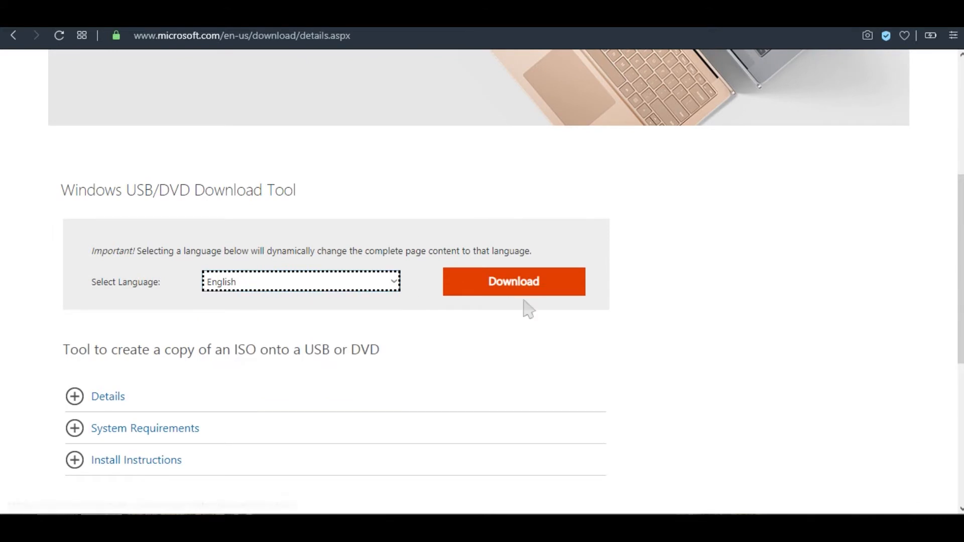
left_click(532, 286)
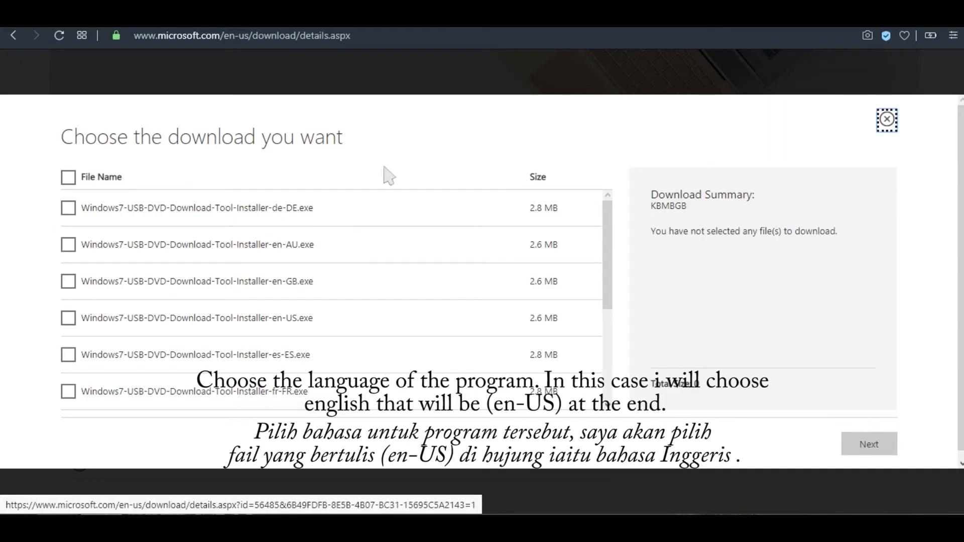
Select wudtsource.zip and Windows7-USB-DVD-Download-Tool-Installer-en-US.exe for download, and save the installer in New folder (2).
scroll(605, 233, "down", 3)
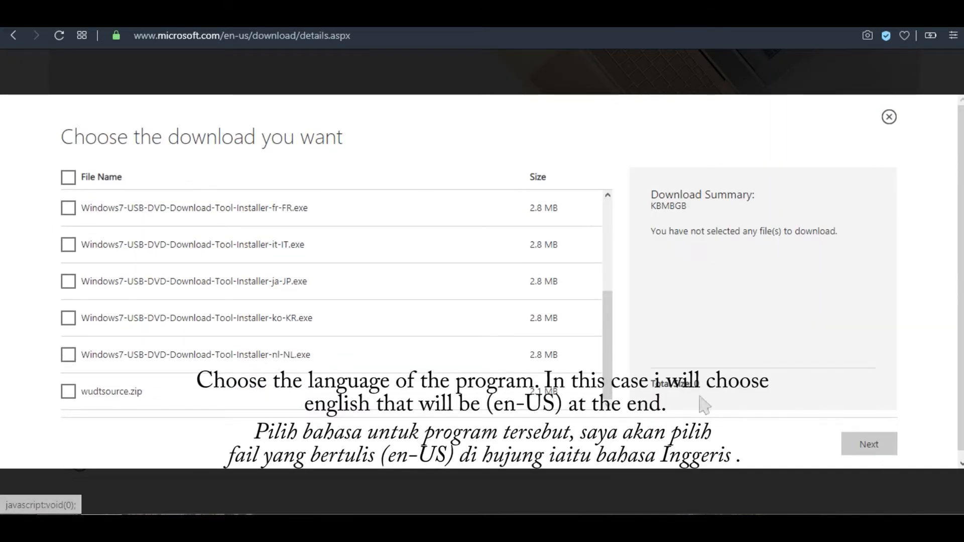
left_click(69, 392)
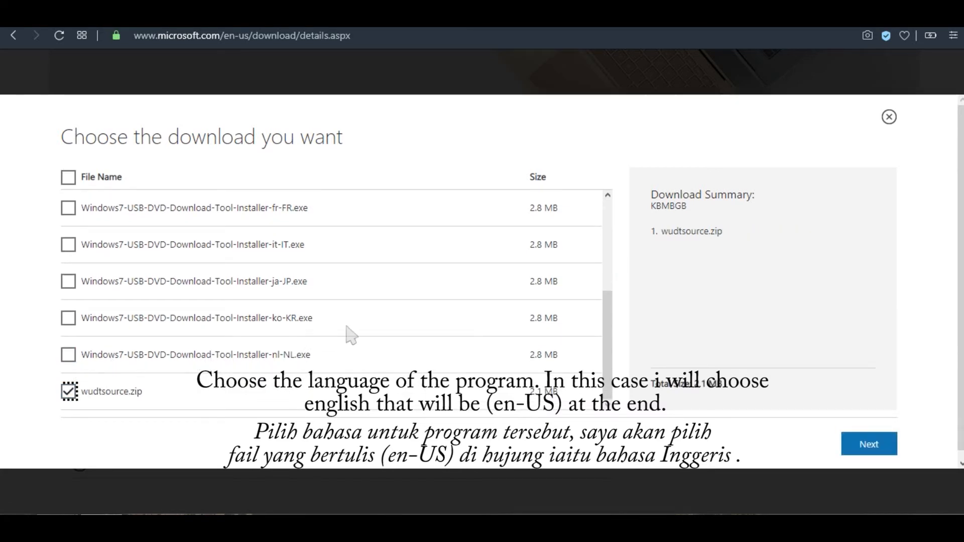
scroll(347, 336, "up", 5)
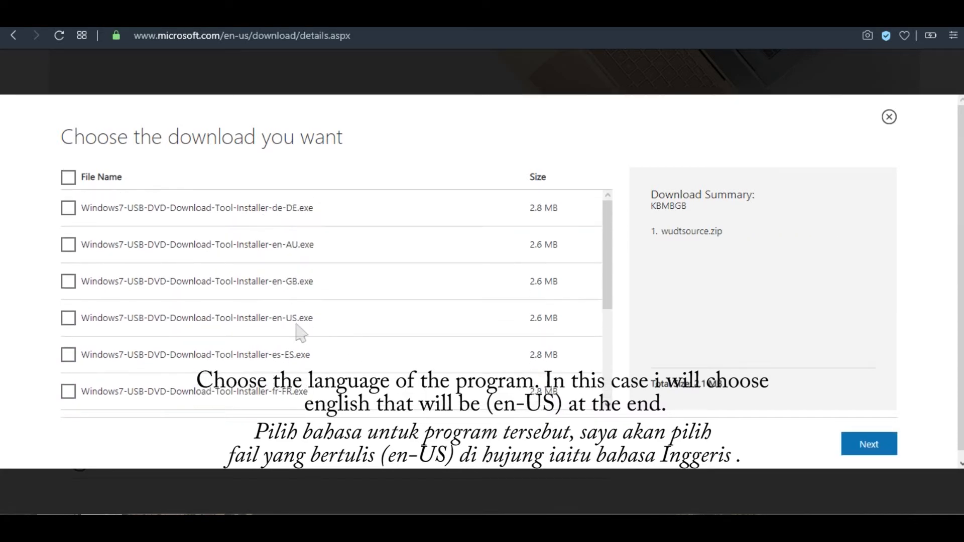
left_click(73, 324)
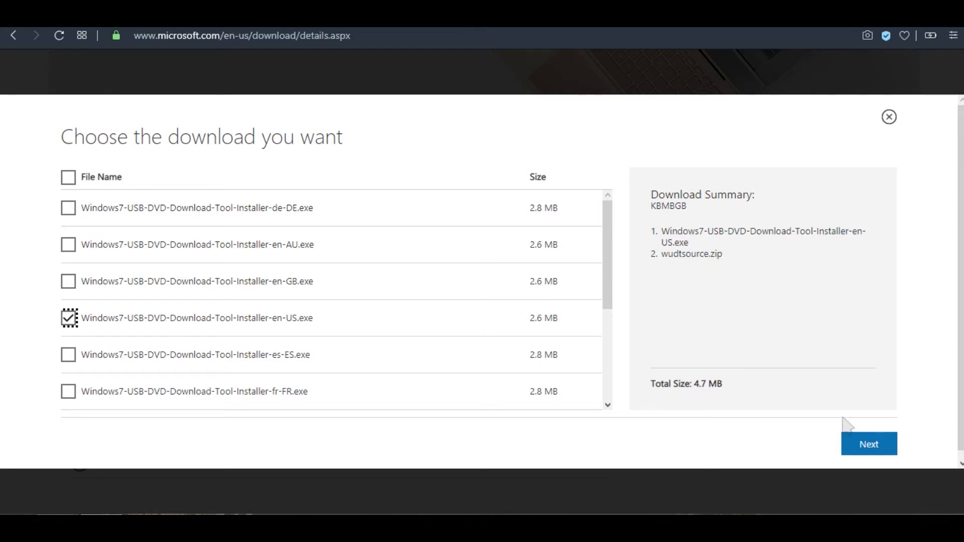
left_click(877, 443)
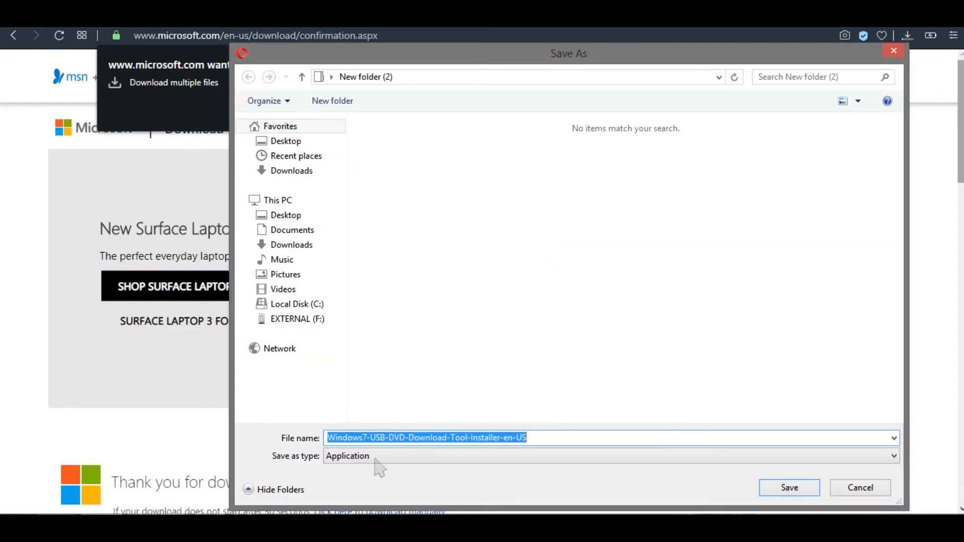
left_click(787, 495)
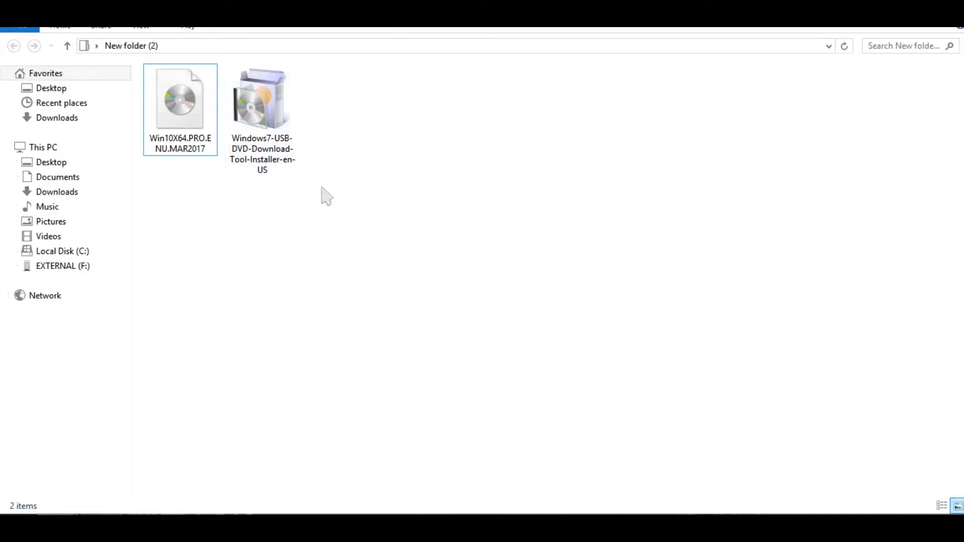
Run the downloaded en-US installer and complete the Windows 7 USB/DVD Download Tool setup wizard.
double_click(281, 156)
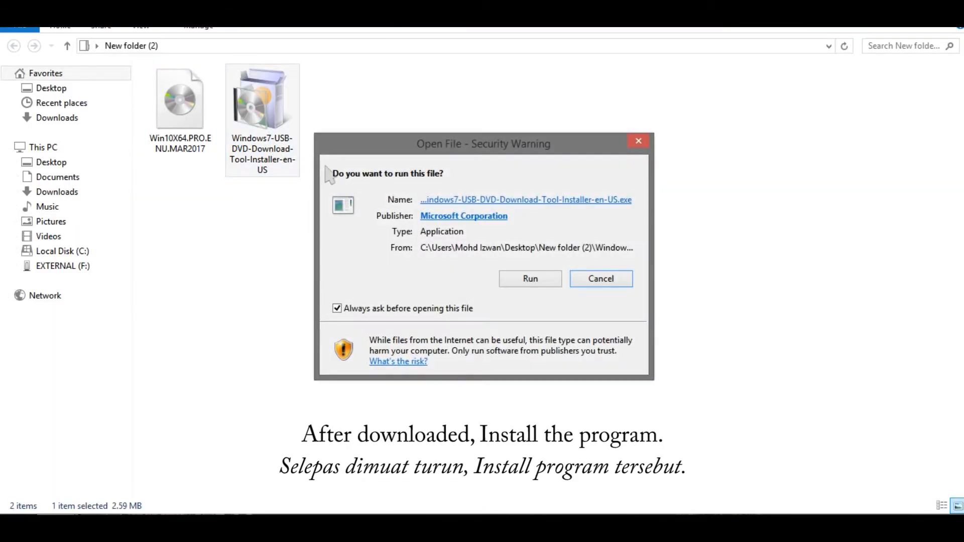
left_click(531, 282)
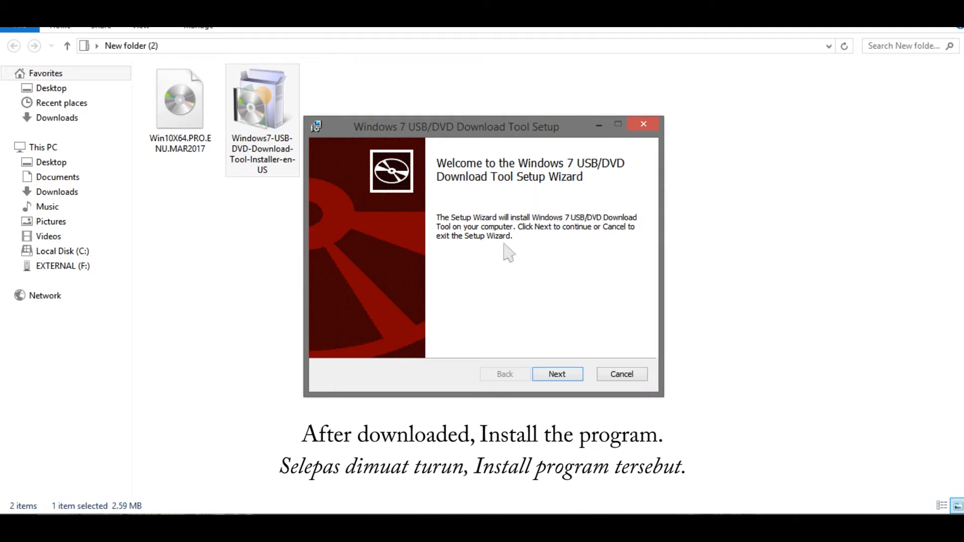
left_click(561, 377)
left_click(563, 373)
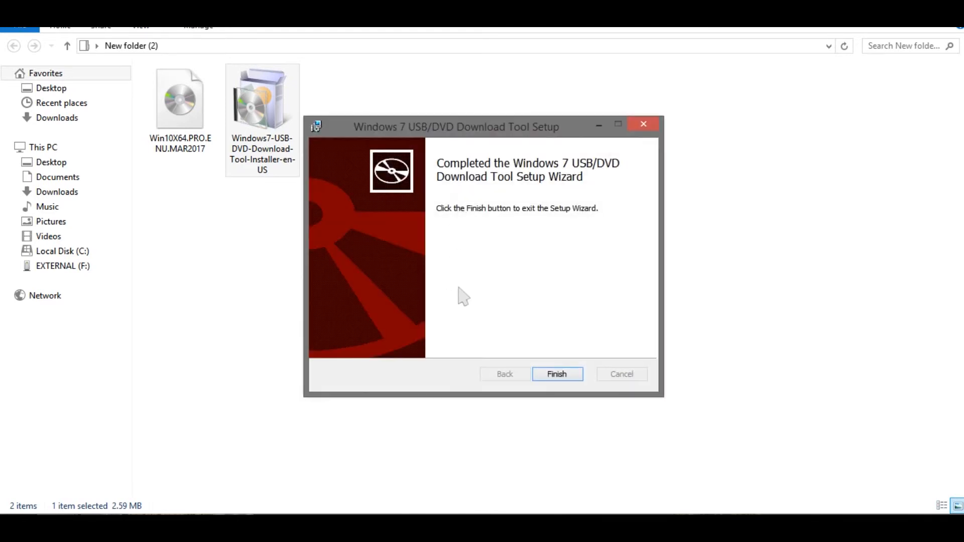
left_click(548, 374)
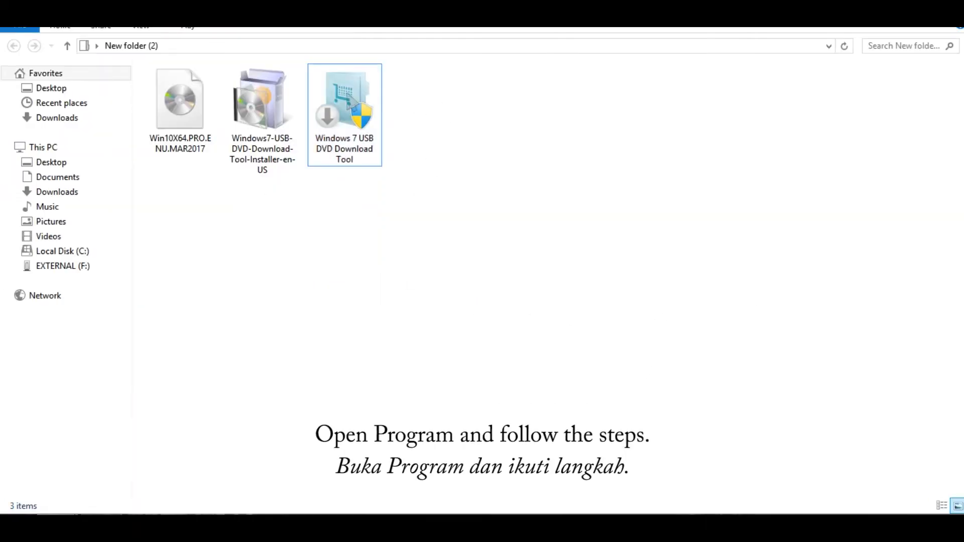
Launch the Windows 7 USB DVD Download Tool and choose the Win10X64.PRO.ENU.MAR2017 ISO as the source file.
left_click(338, 165)
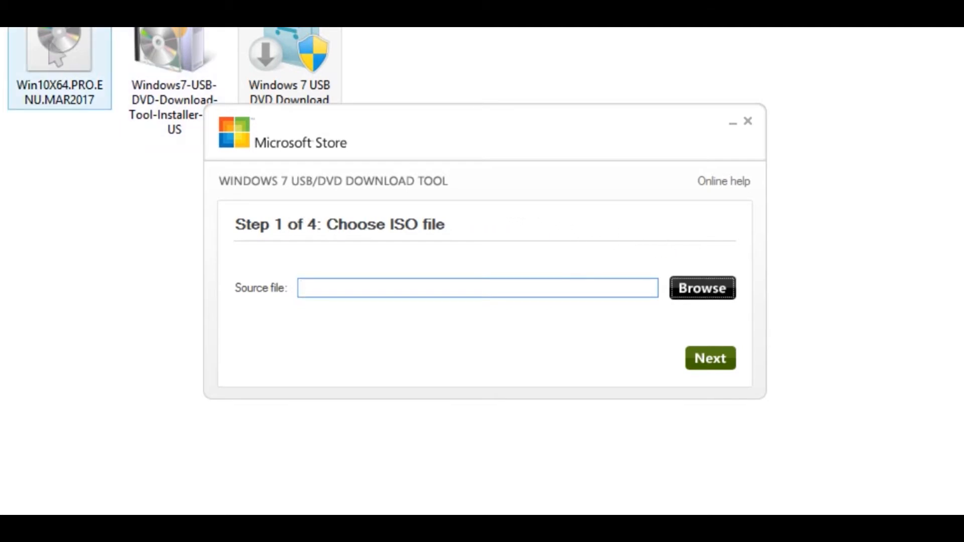
left_click(687, 299)
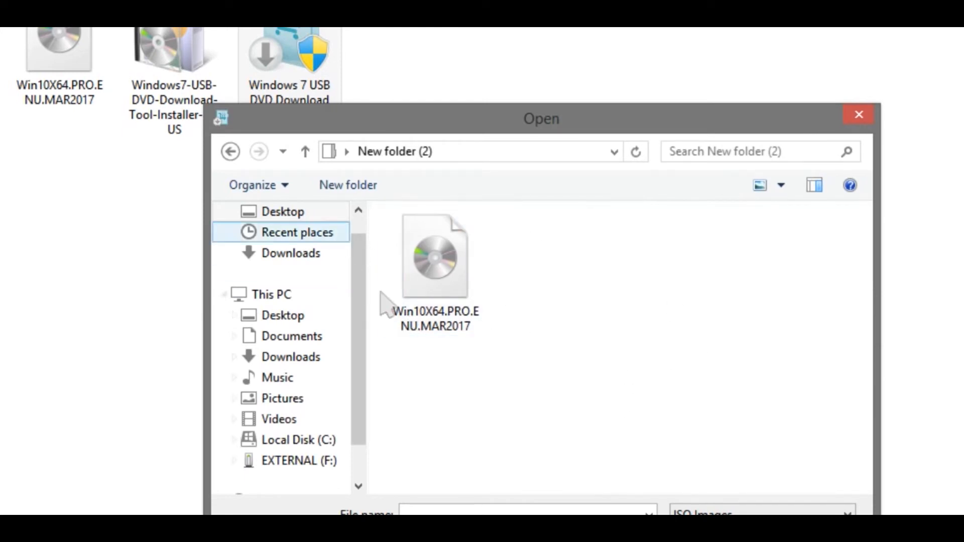
left_click(462, 297)
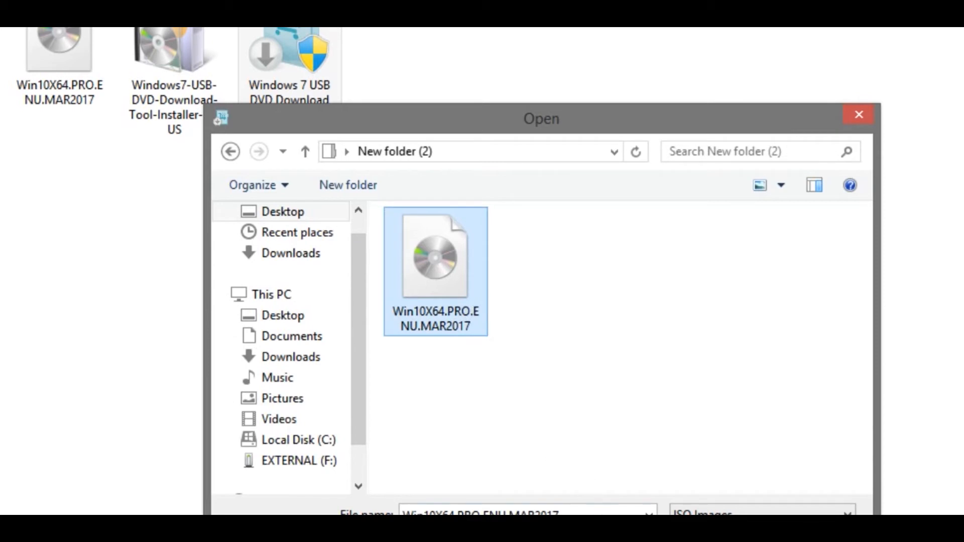
left_click(710, 540)
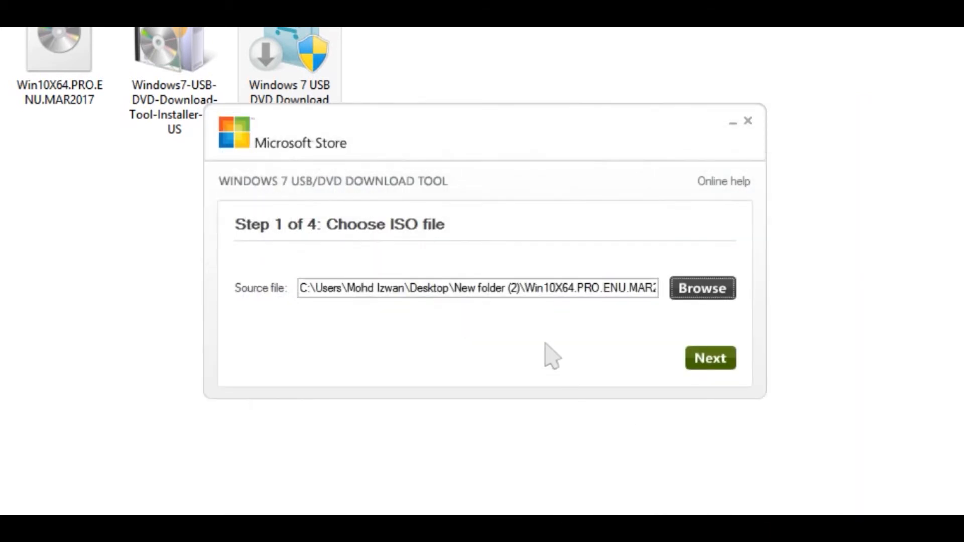
left_click(704, 369)
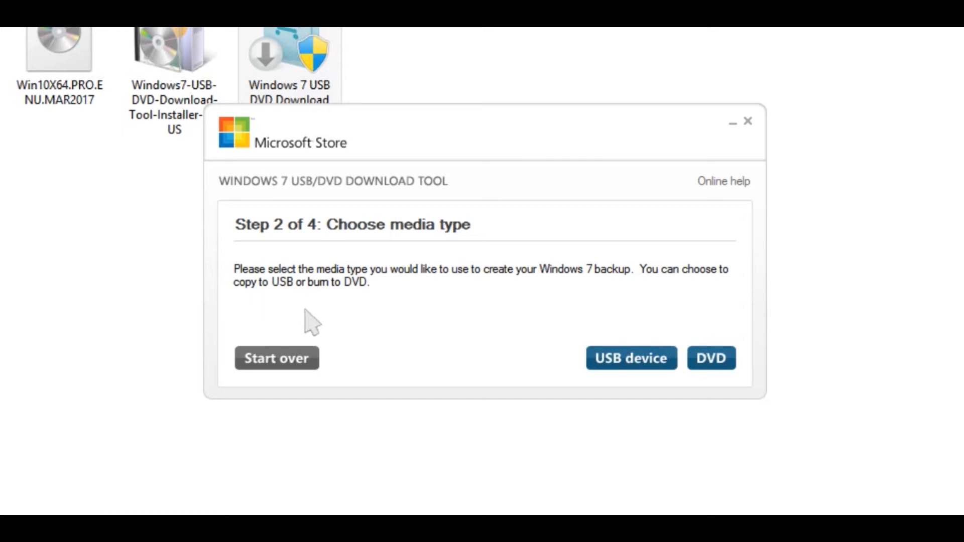
Copy the ISO to the USB device F:\ (EXTERNAL), agreeing to erase all of its contents.
left_click(621, 367)
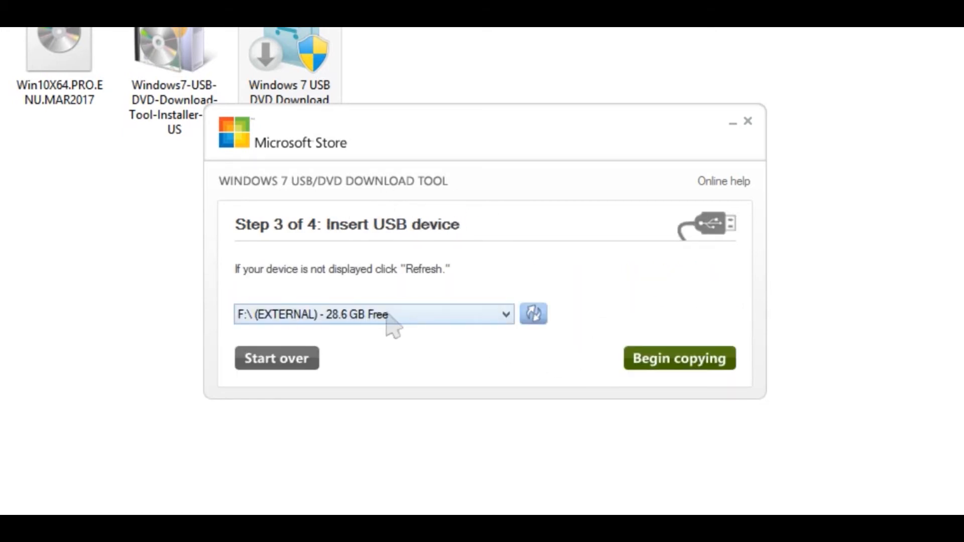
left_click(341, 320)
left_click(343, 331)
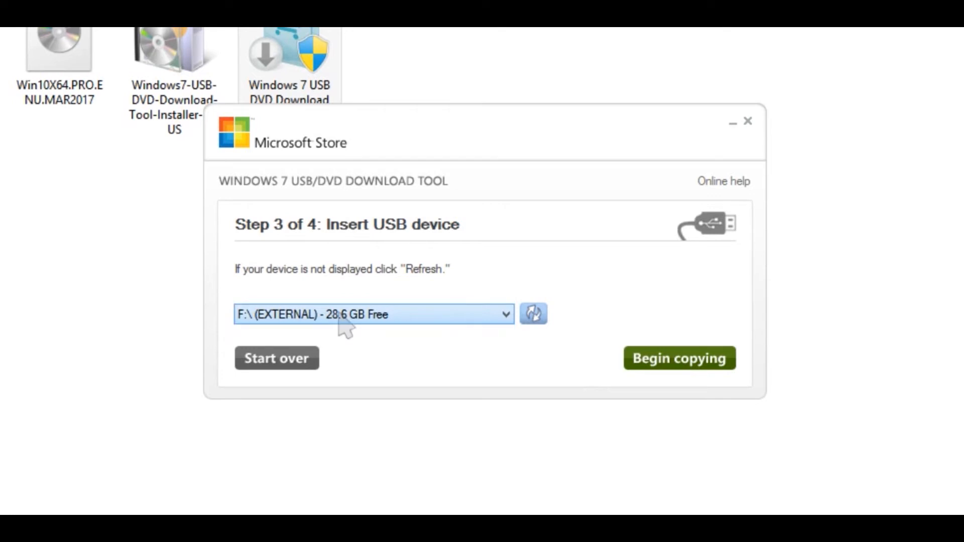
left_click(655, 376)
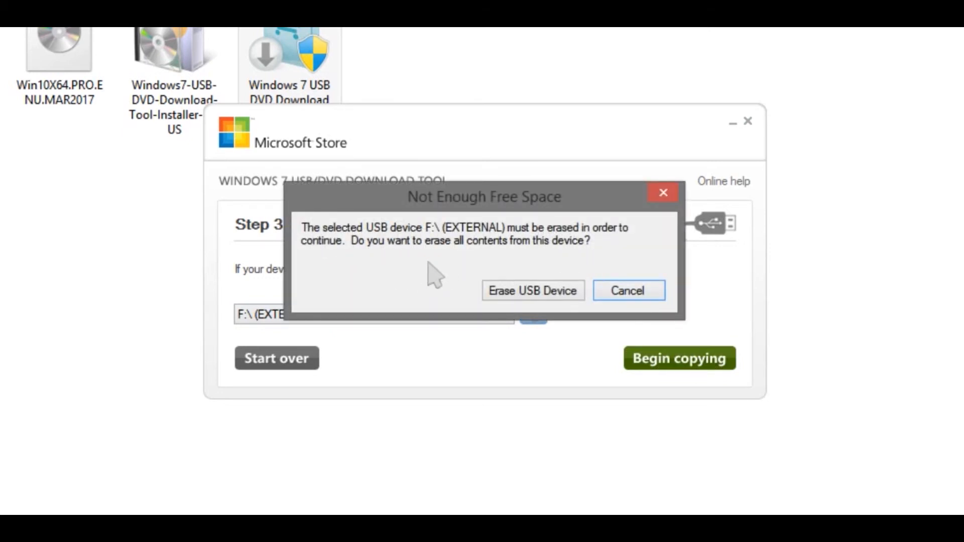
left_click(549, 293)
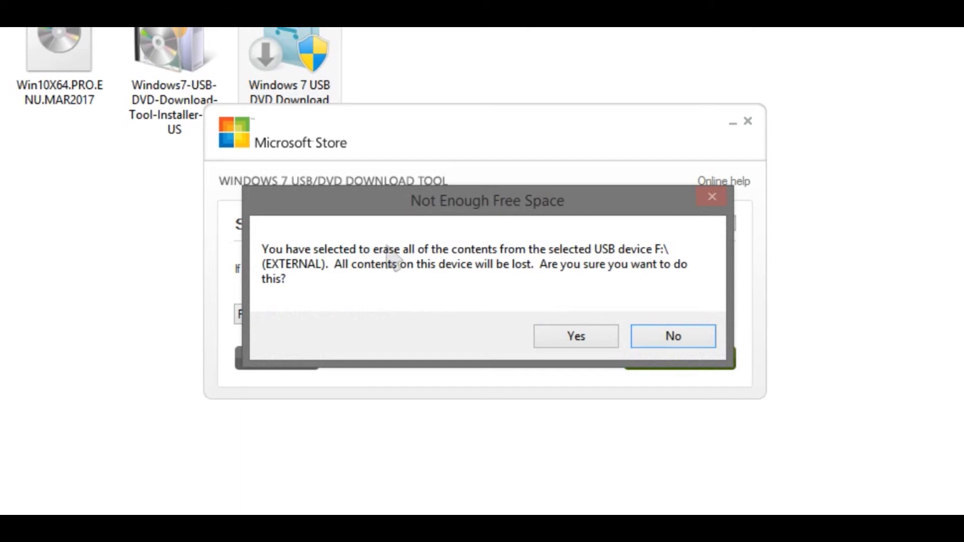
left_click(591, 347)
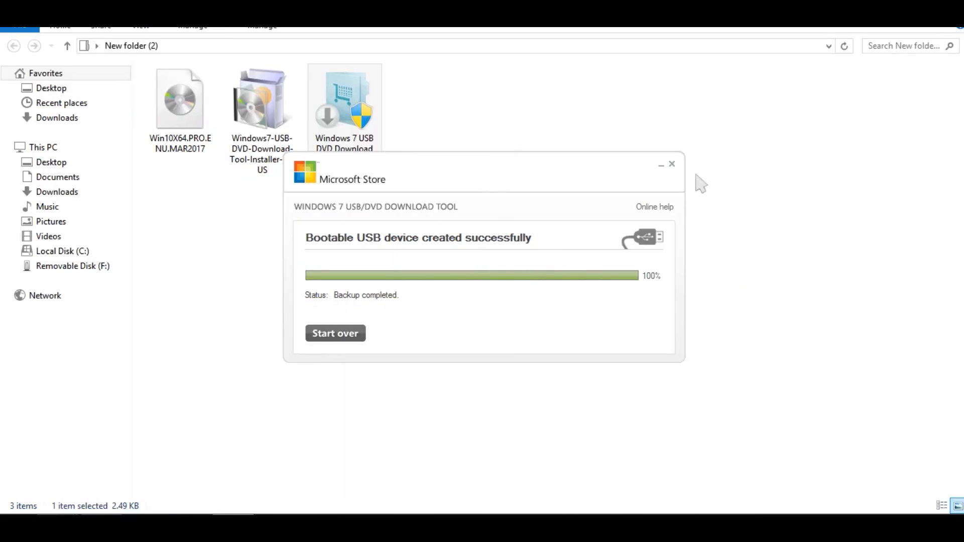
Close the download tool and open Removable Disk (F:) from This PC to inspect the copied setup files.
left_click(673, 165)
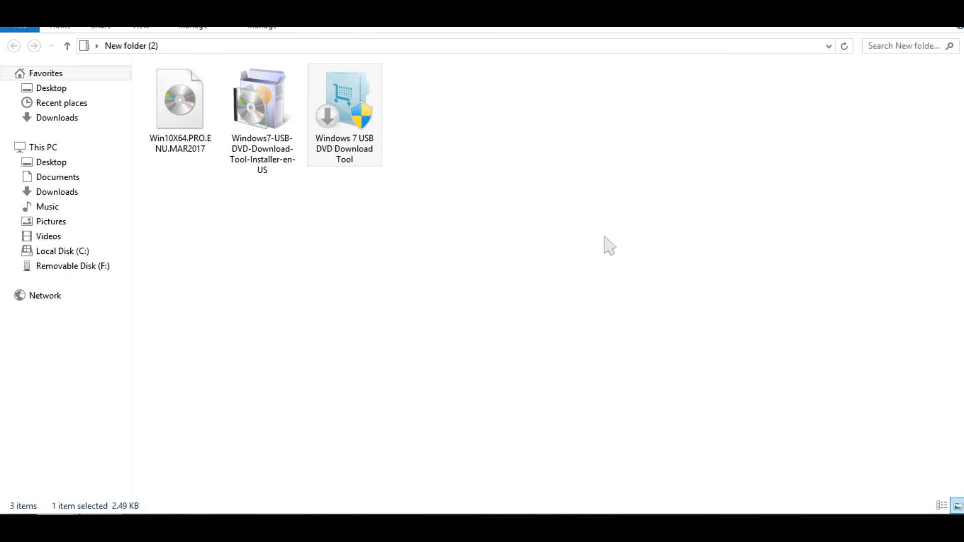
left_click(43, 147)
left_click(574, 211)
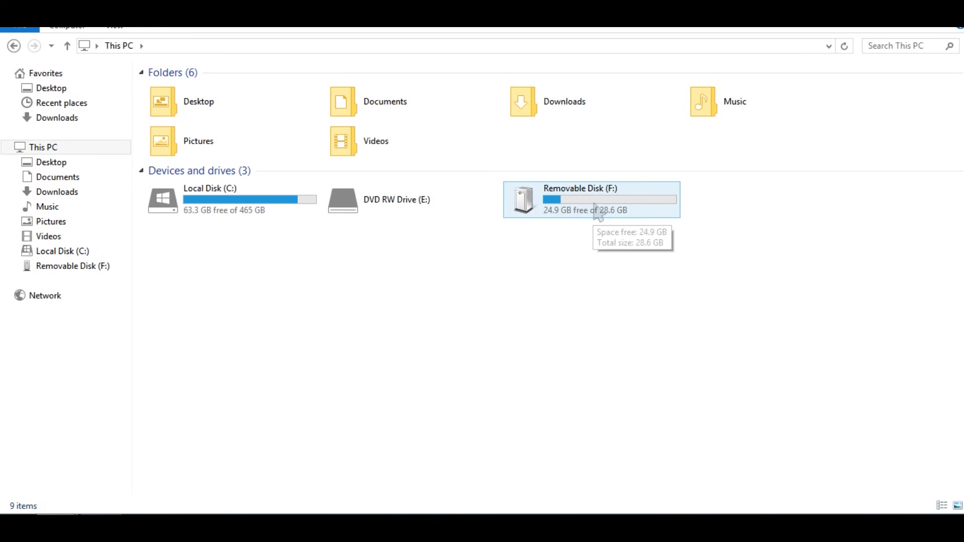
double_click(596, 211)
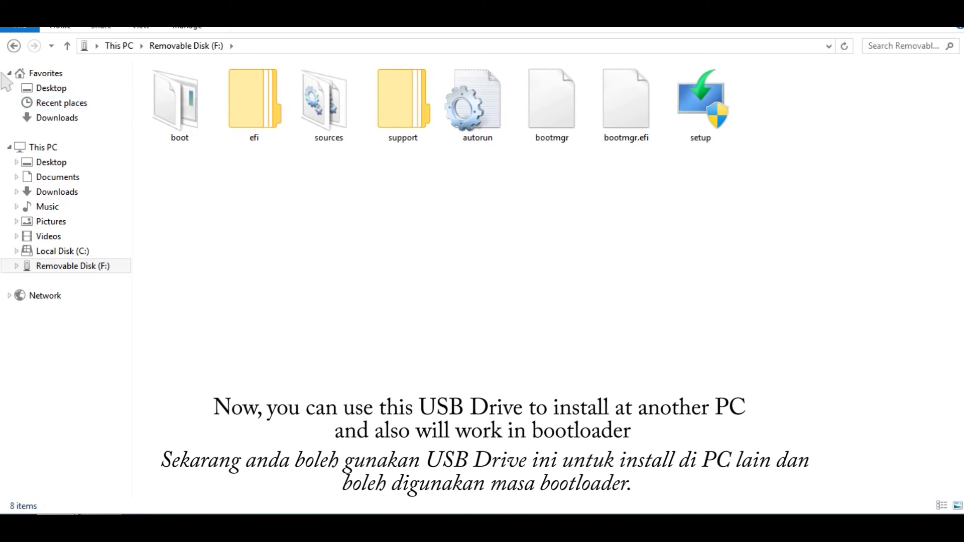
Return to the This PC overview and refresh it.
left_click(14, 46)
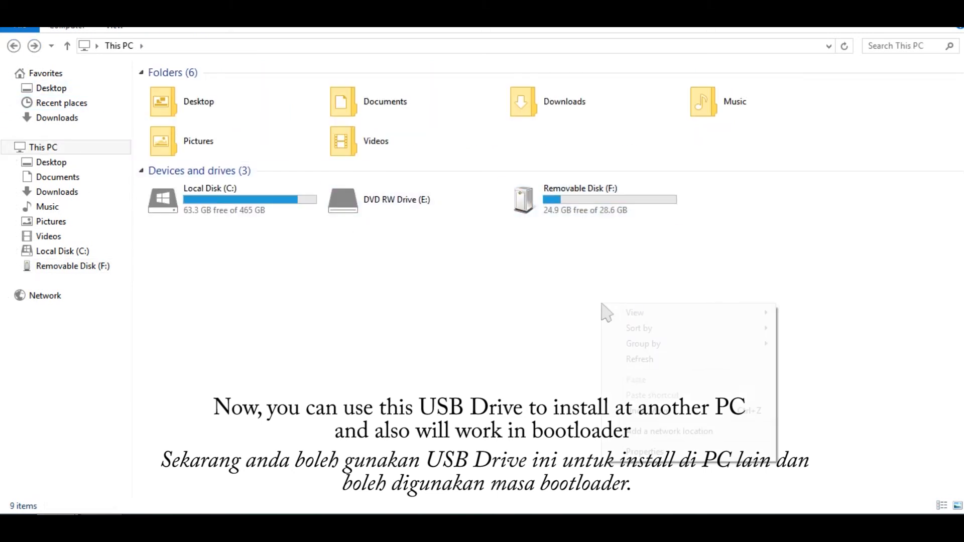
right_click(603, 305)
left_click(656, 359)
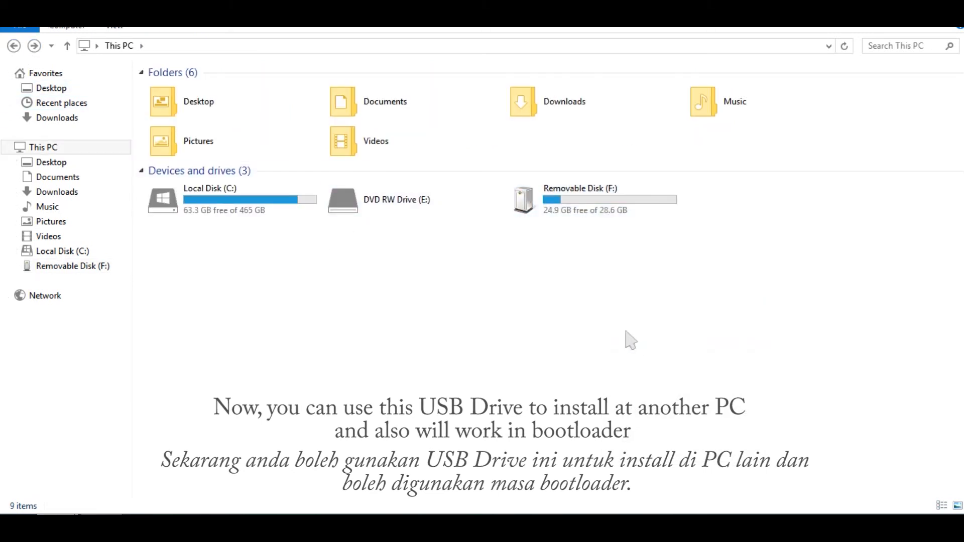